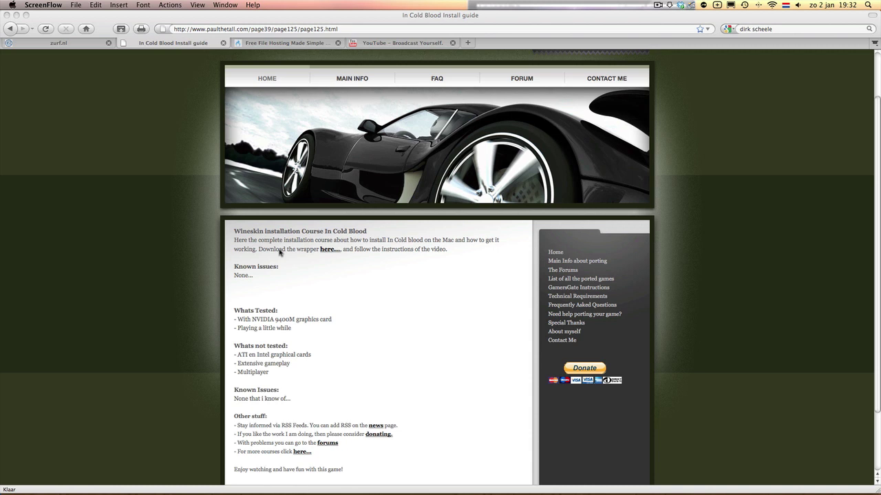
Return Firefox to Paul The Tall's home page and scroll through the latest posts
left_click(329, 243)
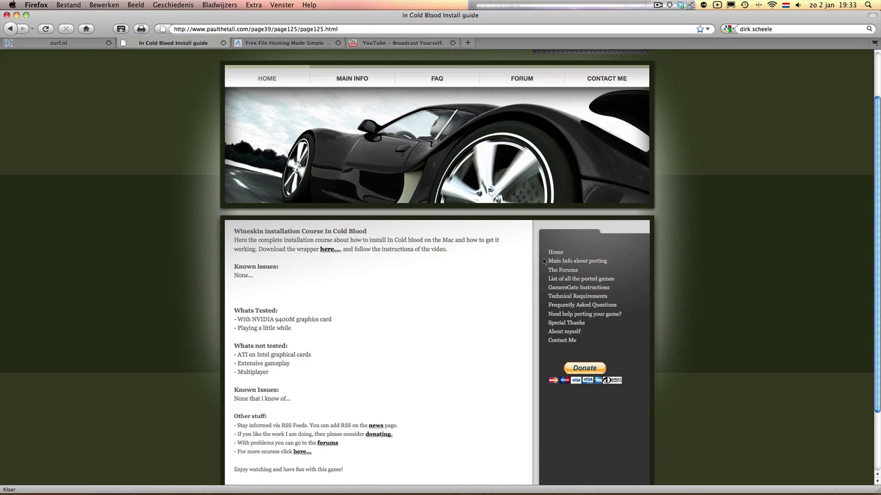
left_click(556, 253)
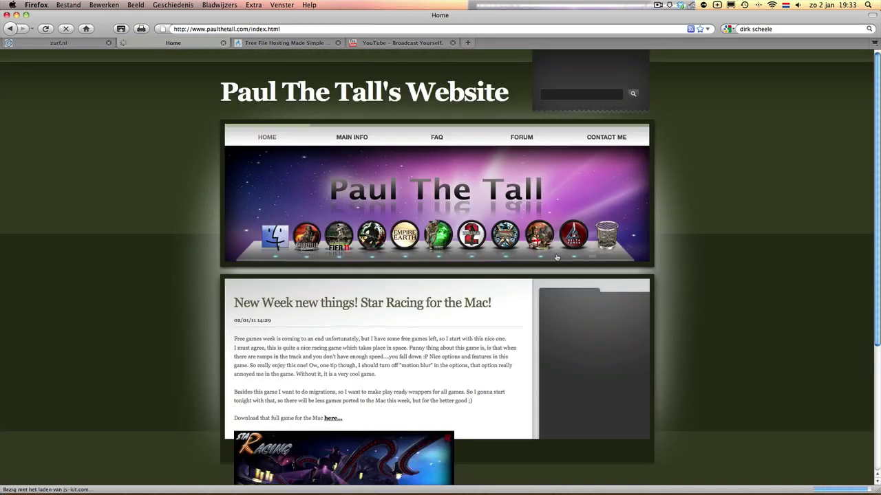
scroll(476, 324, "down", 5)
scroll(476, 324, "up", 1)
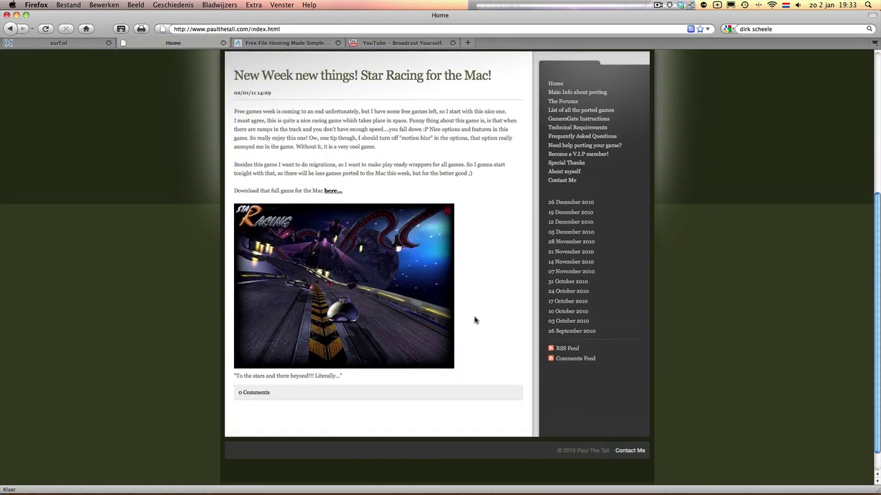
scroll(474, 318, "up", 2)
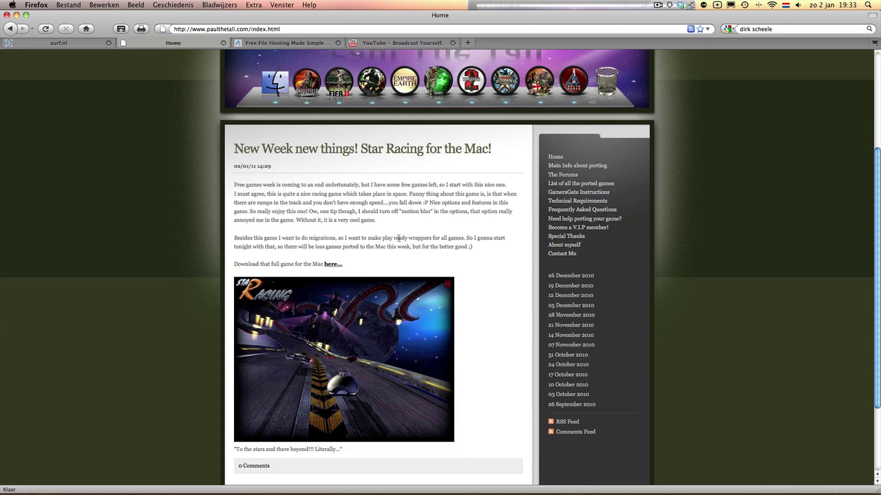
scroll(451, 225, "up", 3)
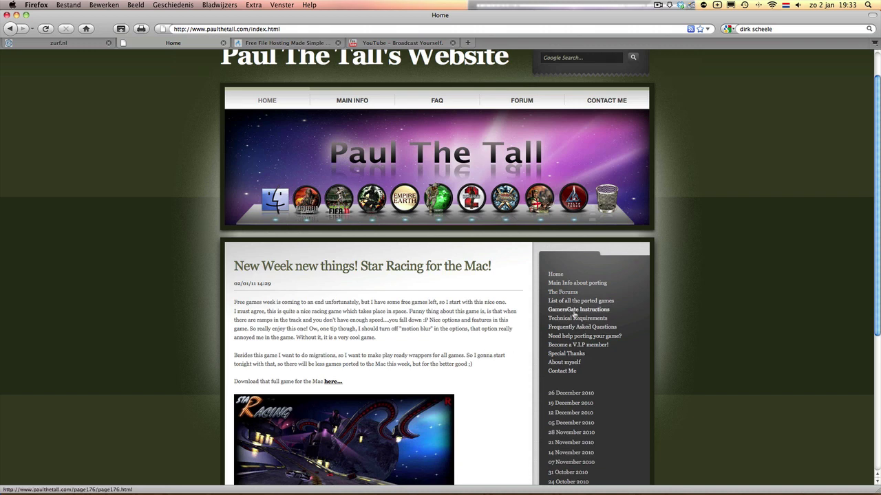
Open the Wineskin Game Ports list and scroll through it looking for In Cold Blood
left_click(574, 302)
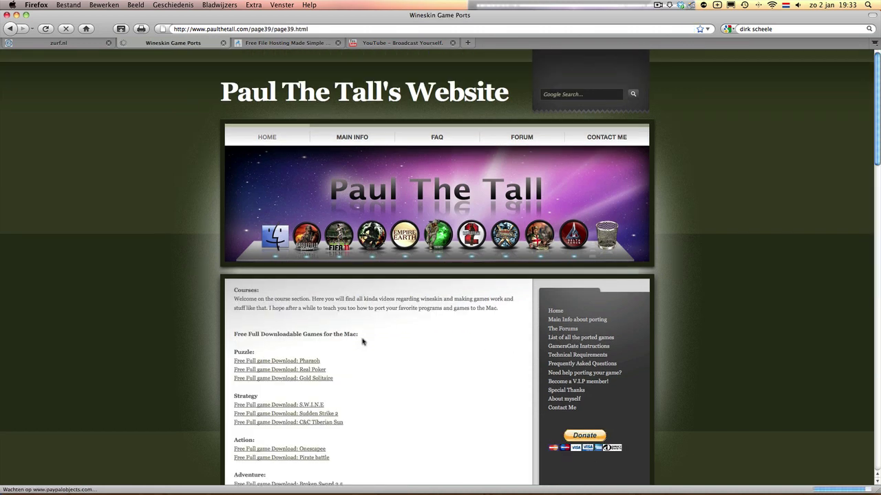
scroll(362, 341, "down", 5)
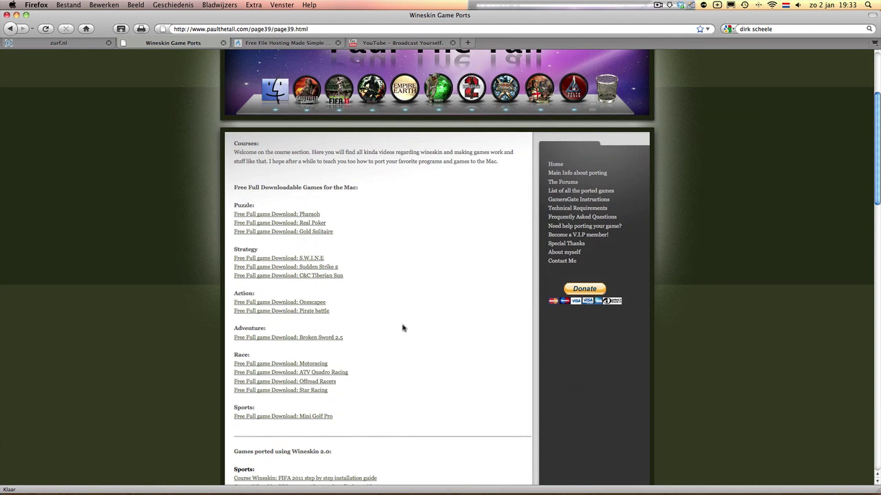
scroll(403, 328, "down", 1)
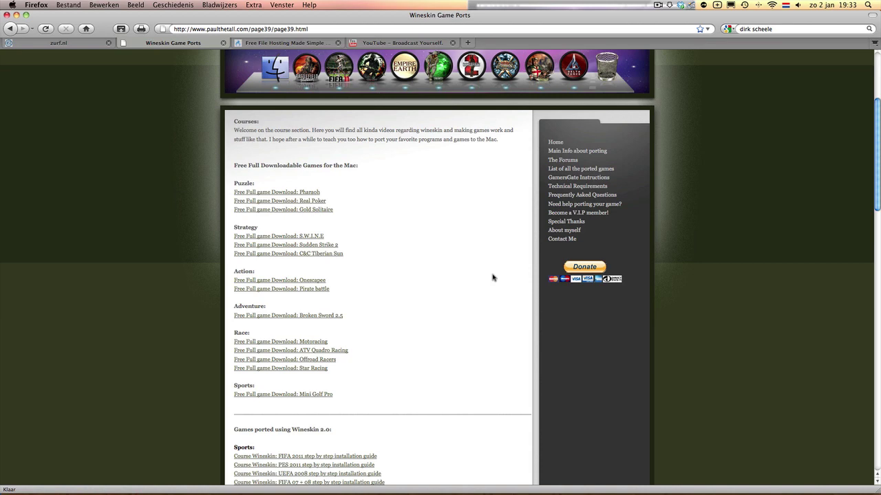
scroll(442, 295, "down", 5)
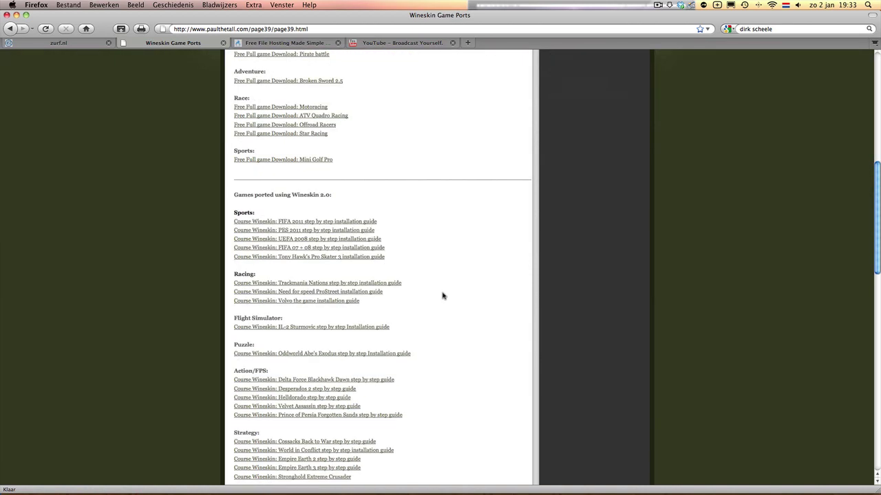
scroll(443, 295, "down", 1)
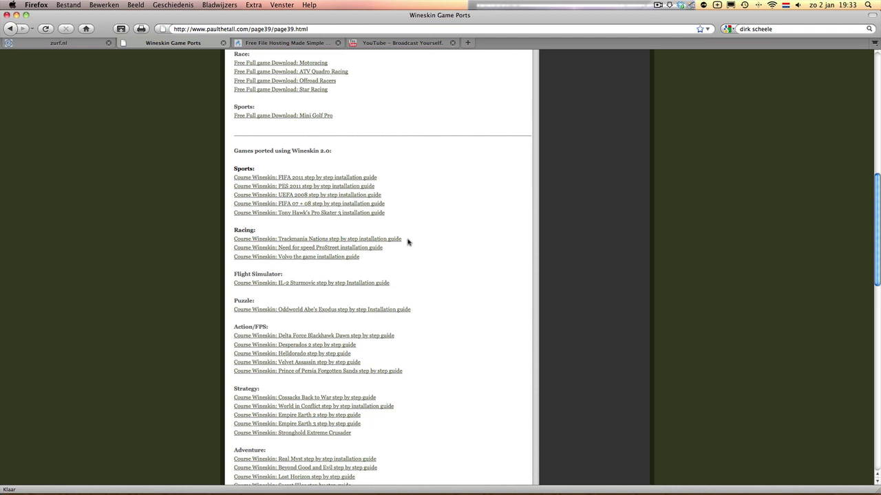
scroll(407, 241, "down", 3)
scroll(407, 242, "down", 4)
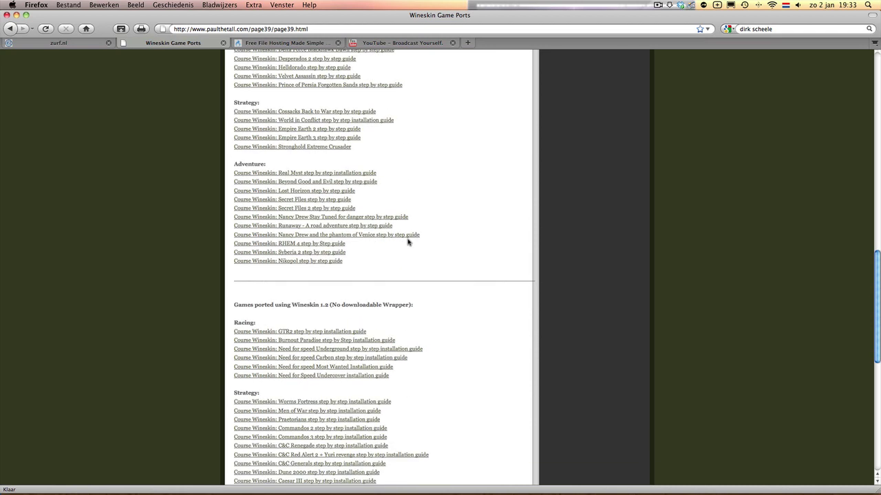
scroll(408, 241, "down", 6)
scroll(407, 242, "down", 2)
scroll(385, 309, "down", 2)
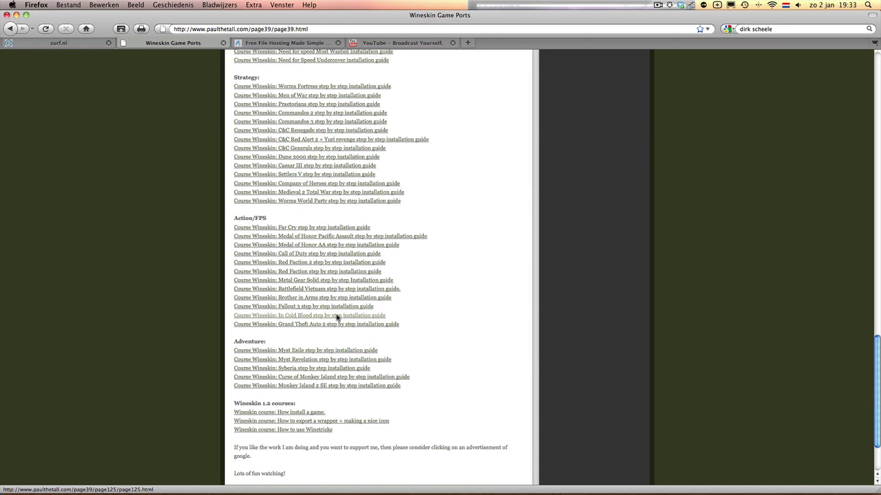
scroll(340, 197, "up", 1)
scroll(340, 196, "up", 2)
scroll(340, 196, "up", 2)
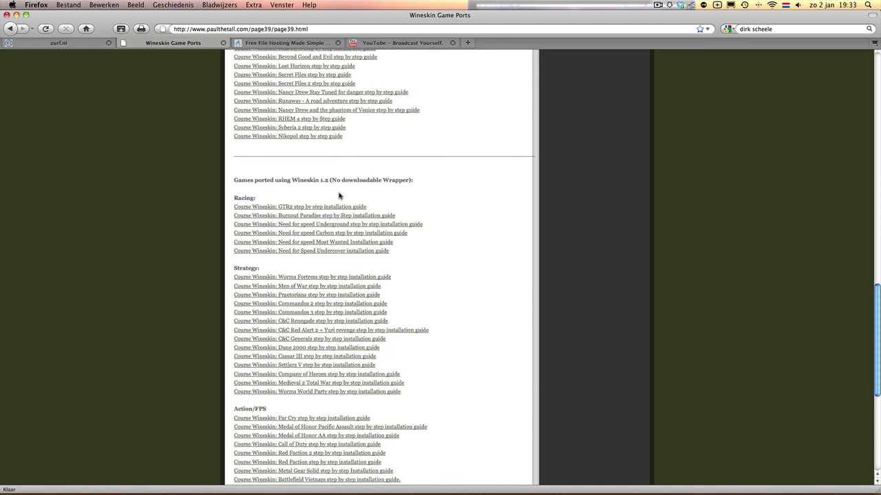
scroll(339, 195, "up", 4)
scroll(339, 195, "up", 5)
scroll(338, 195, "up", 5)
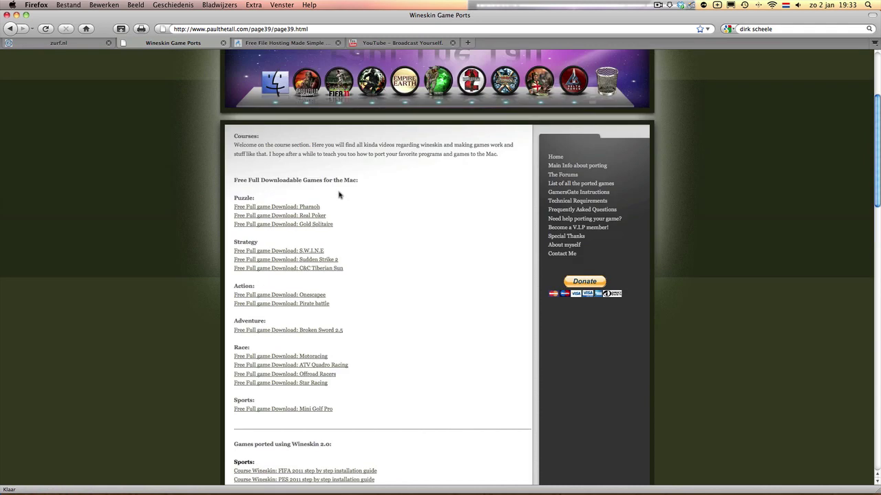
scroll(347, 227, "down", 2)
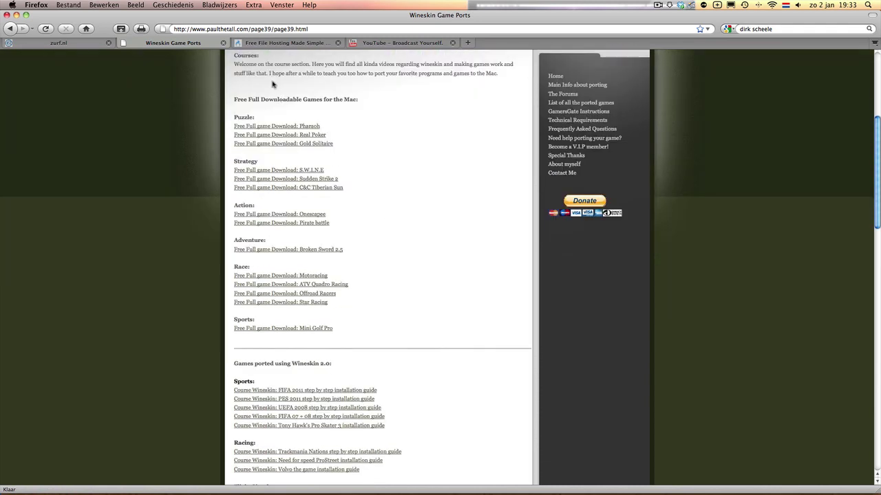
scroll(318, 276, "down", 4)
scroll(282, 261, "down", 2)
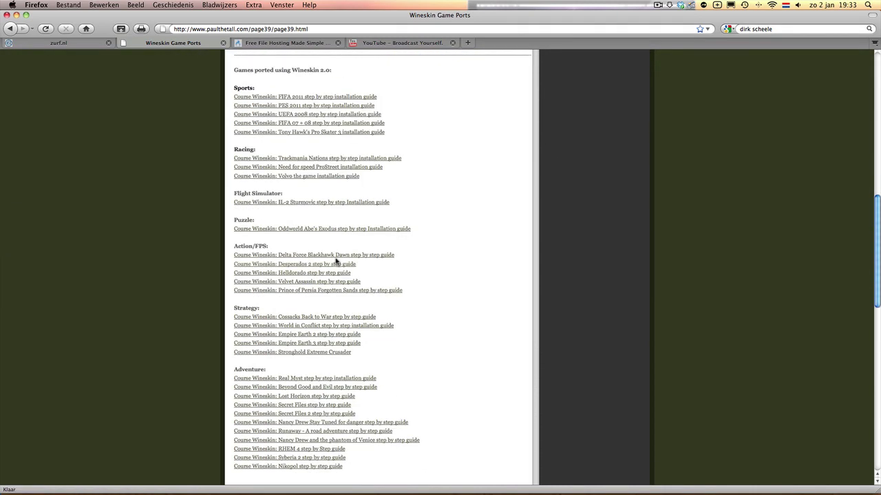
scroll(282, 309, "down", 2)
scroll(283, 309, "down", 6)
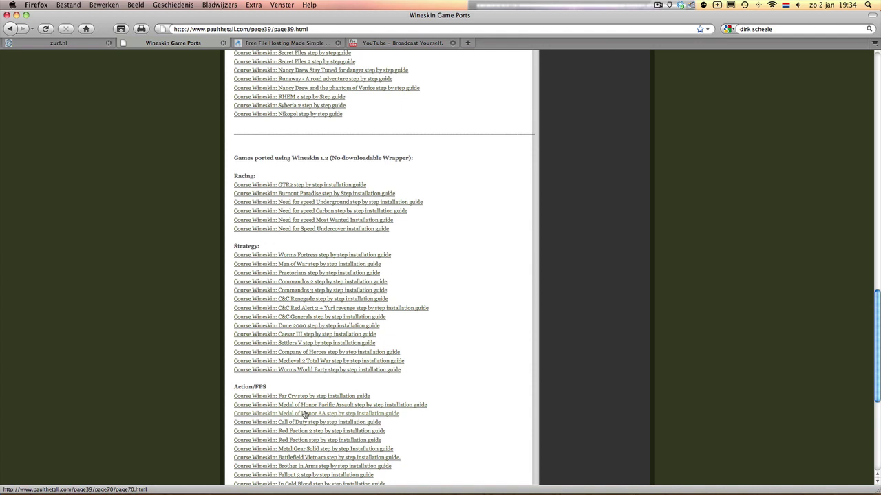
Open the In Cold Blood guide and download InColdBlood.zip from MediaFire
scroll(306, 412, "down", 1)
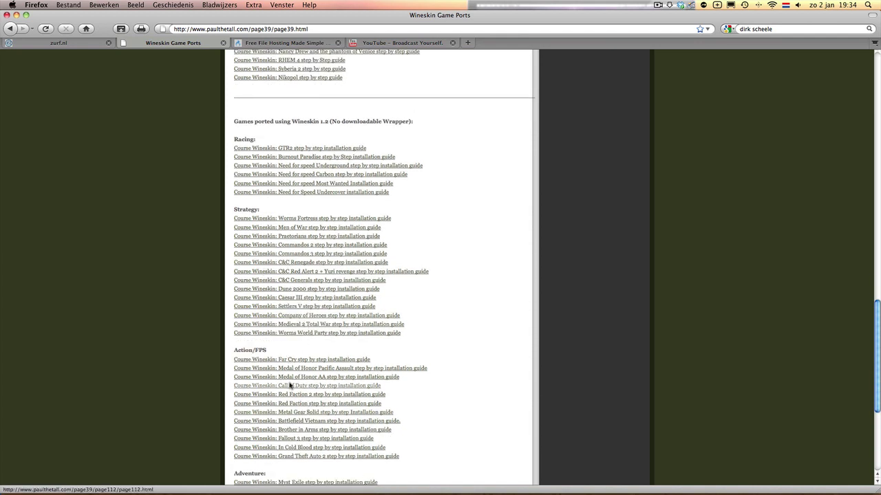
left_click(295, 448)
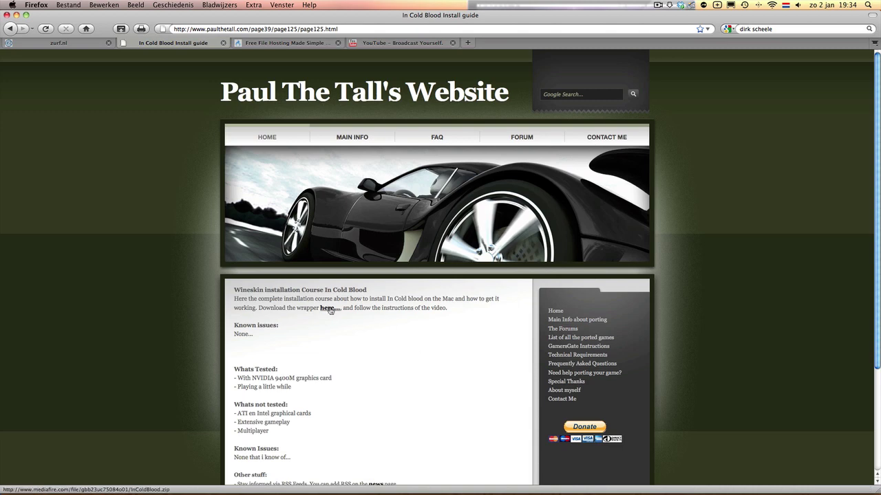
left_click(328, 308)
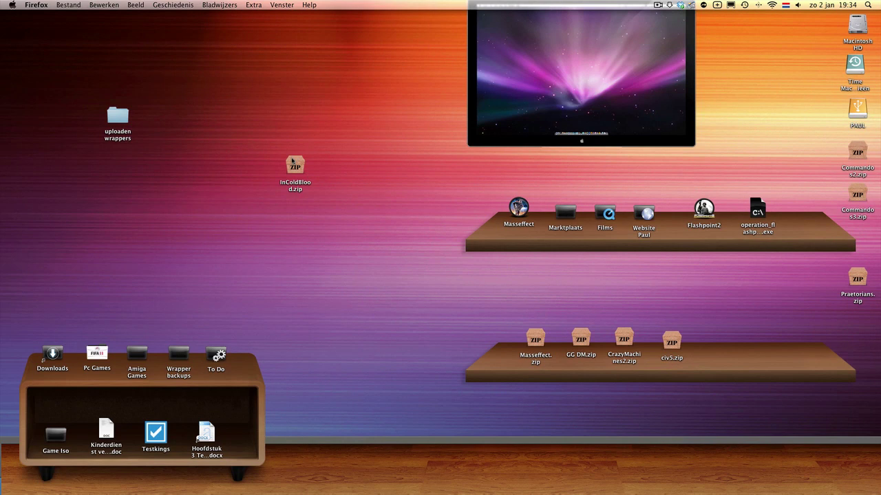
Unpack InColdBlood.zip, launch the InColdBlood wrapper and choose Install Windows Software
double_click(294, 164)
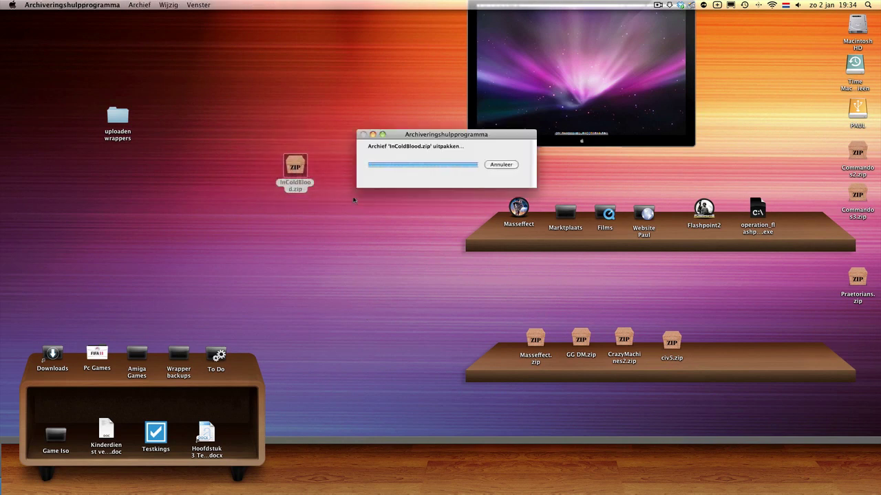
left_click(394, 201)
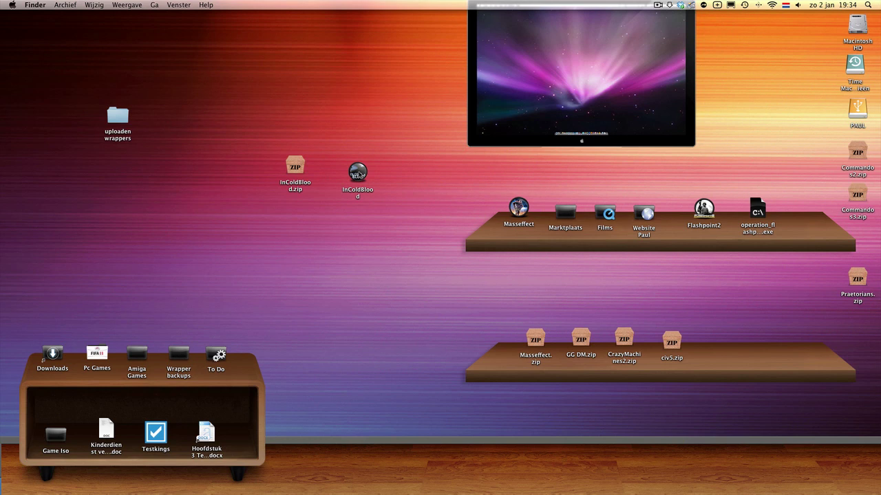
double_click(357, 173)
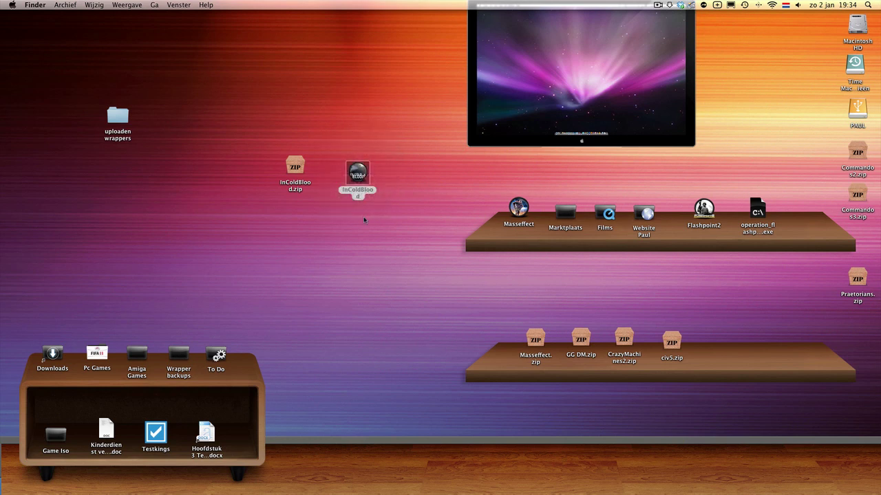
left_click(470, 194)
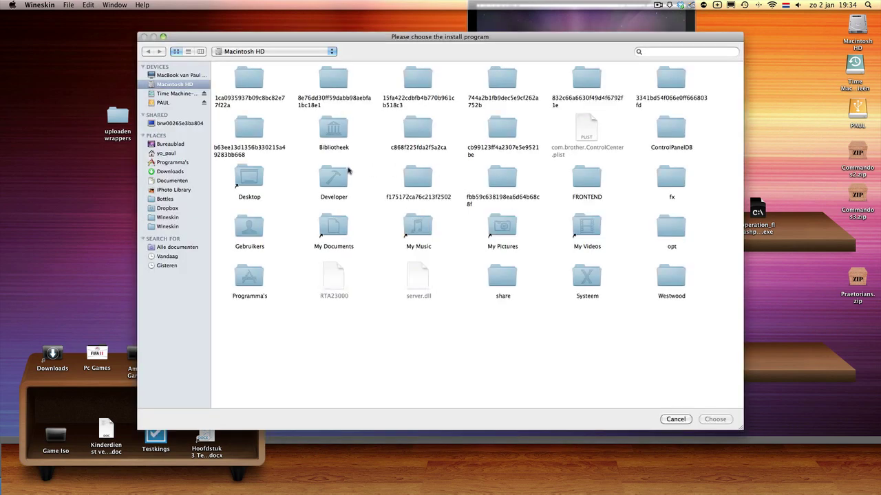
Run setup_in_cold_blood.exe from Downloads > Crossover Games as the install program
left_click(174, 175)
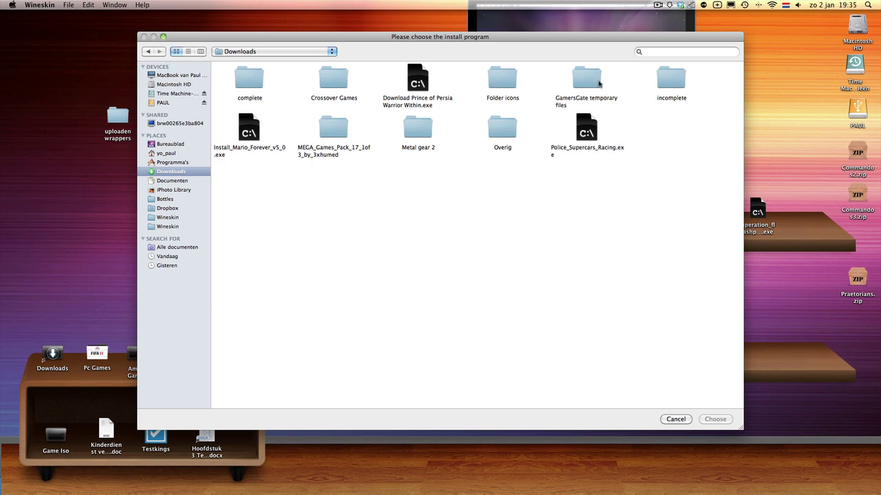
double_click(328, 75)
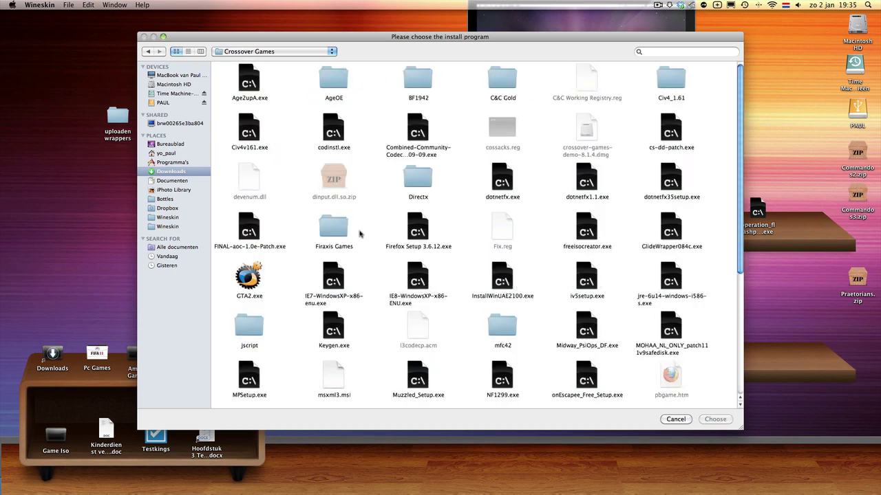
scroll(393, 245, "down", 3)
scroll(393, 246, "down", 3)
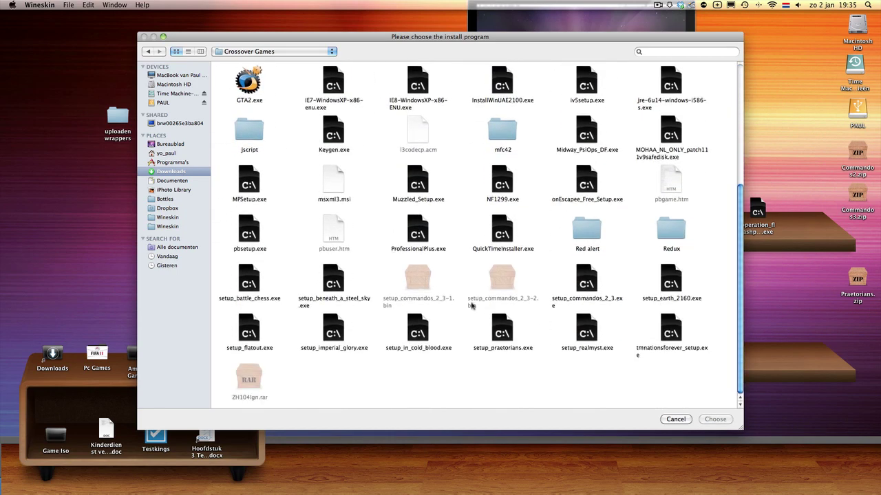
double_click(430, 342)
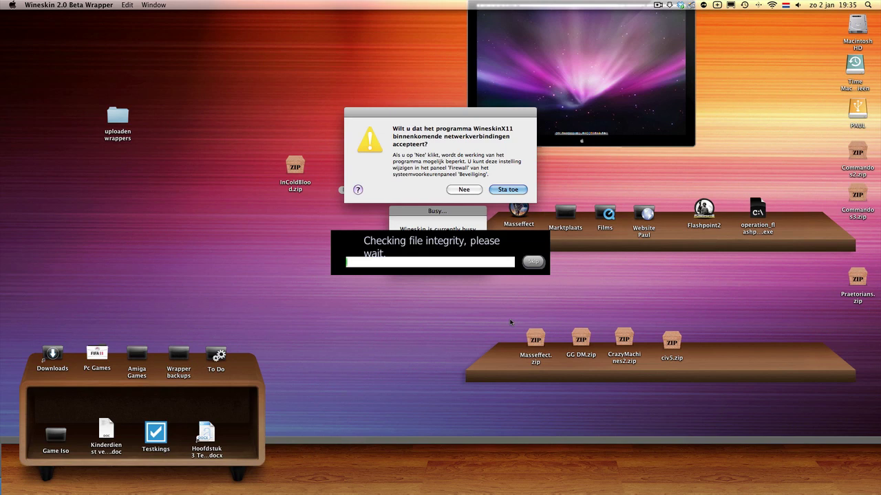
Allow network access, skip the integrity check, accept the EULA and start installing In Cold Blood
left_click(508, 190)
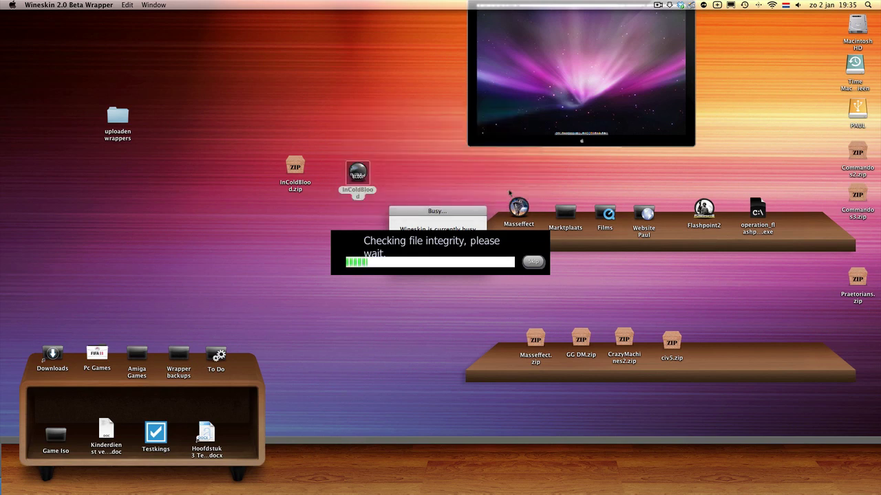
left_click(529, 262)
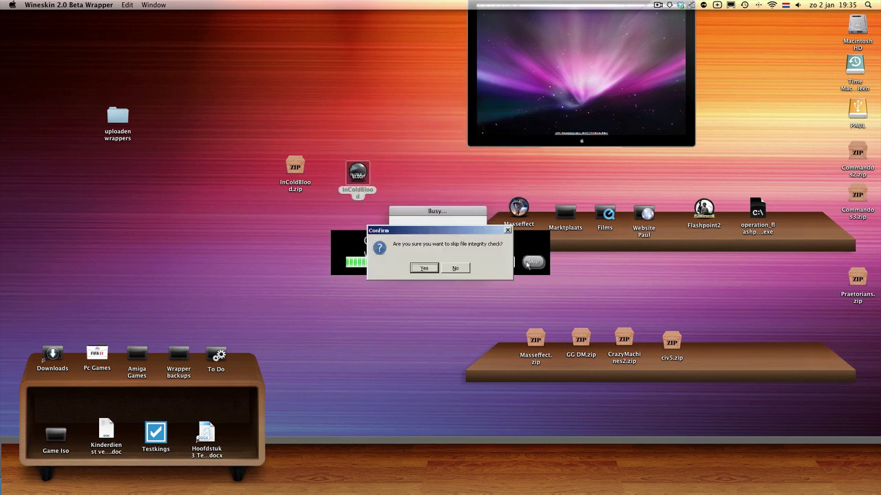
left_click(427, 269)
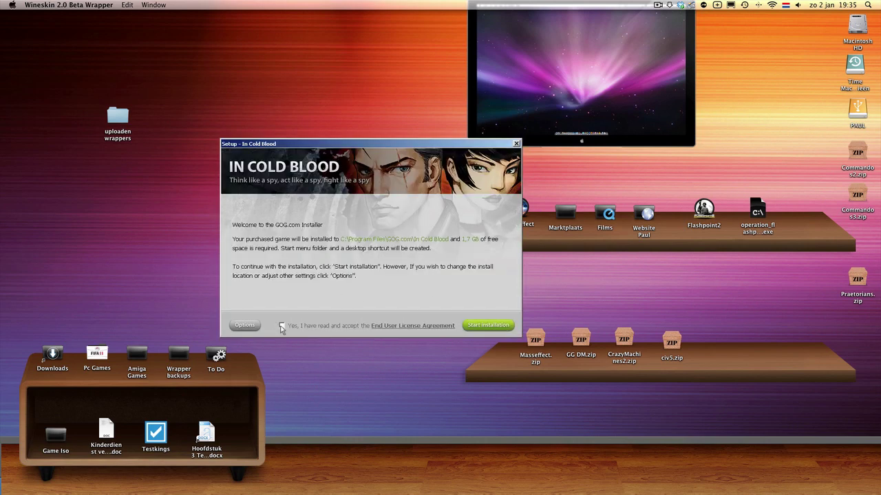
left_click(281, 326)
left_click(246, 326)
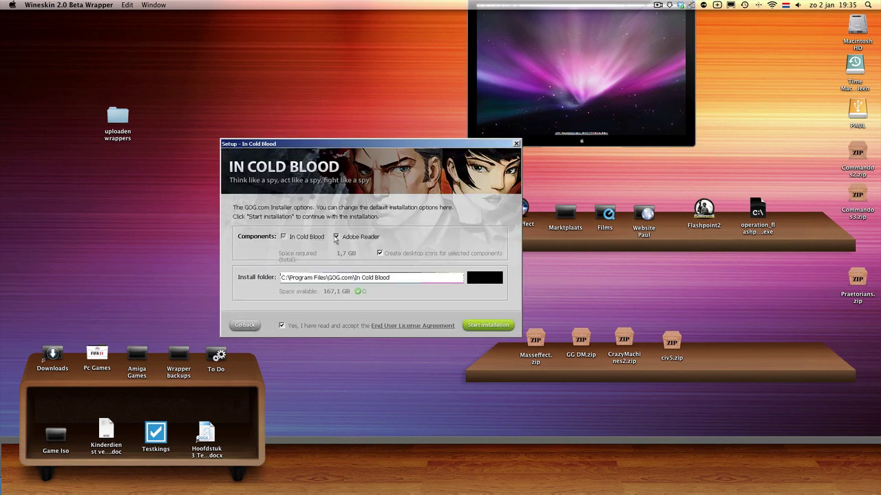
left_click(487, 325)
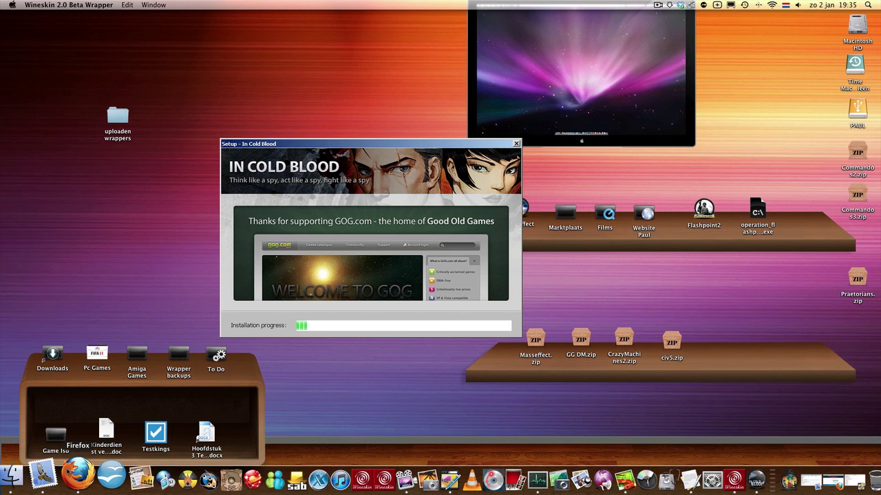
left_click(77, 474)
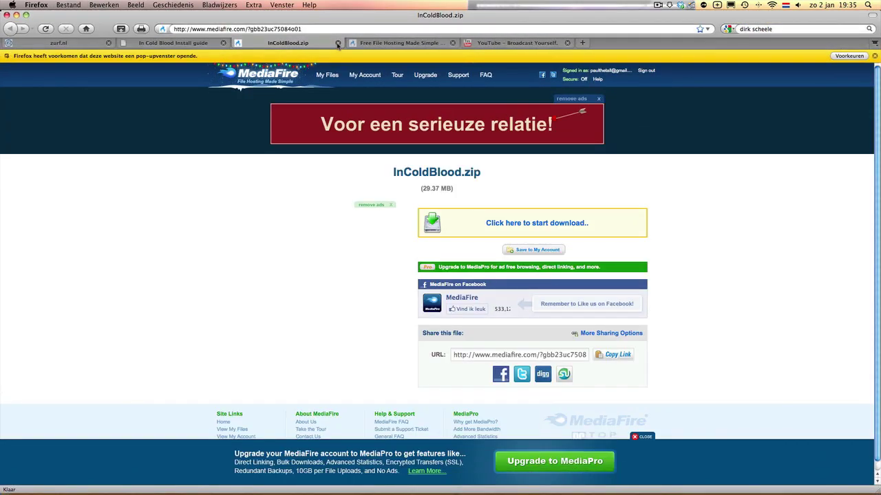
Close the MediaFire tab and web-search 'gog.com' from the zurf.nl start page
left_click(338, 42)
left_click(86, 44)
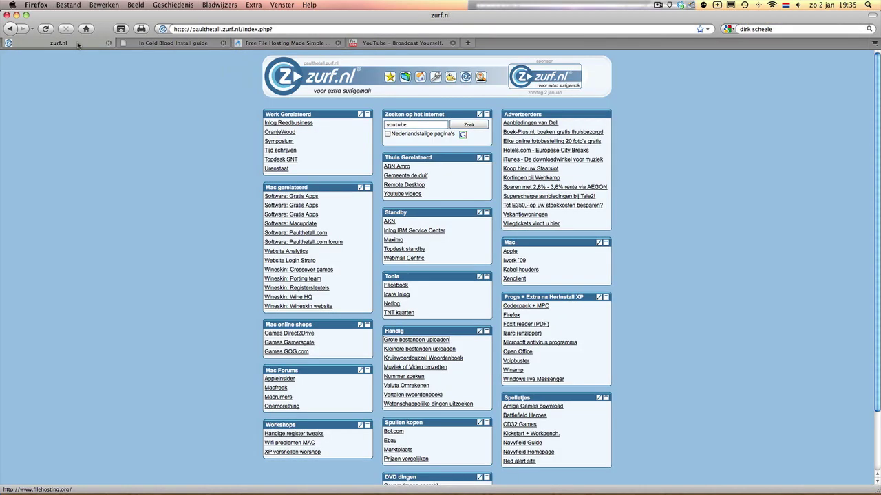
double_click(413, 126)
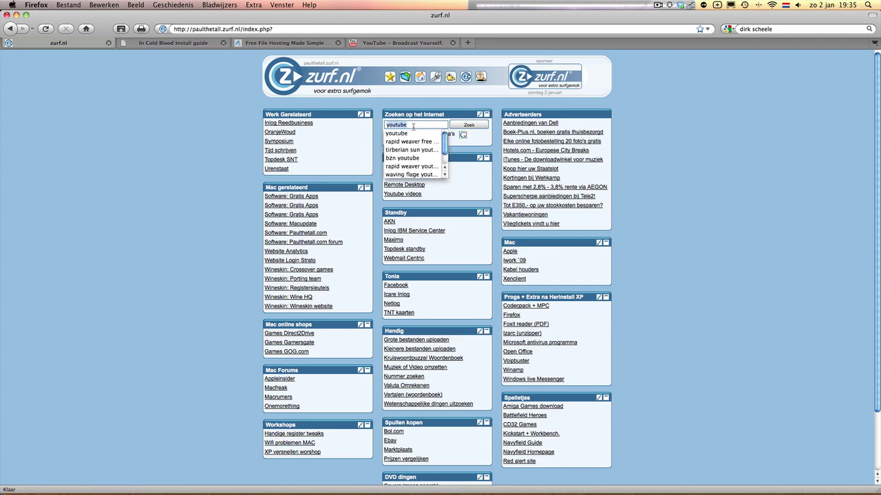
type("gog.com")
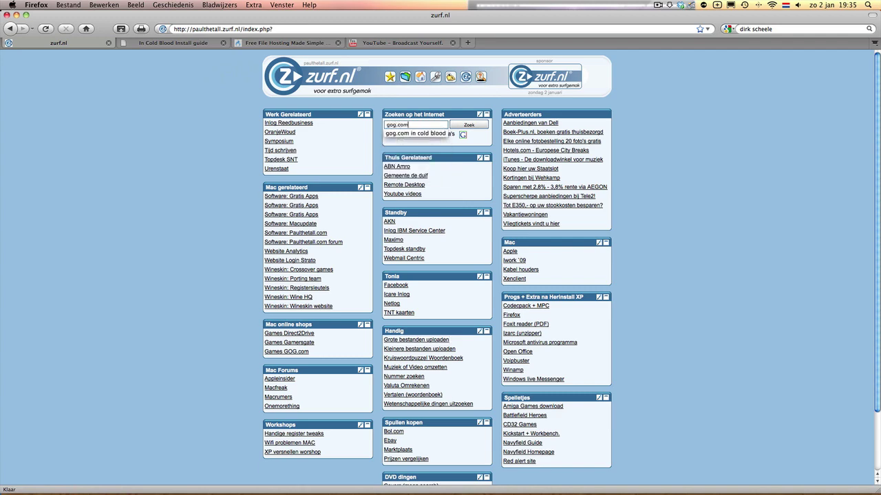
key("Return")
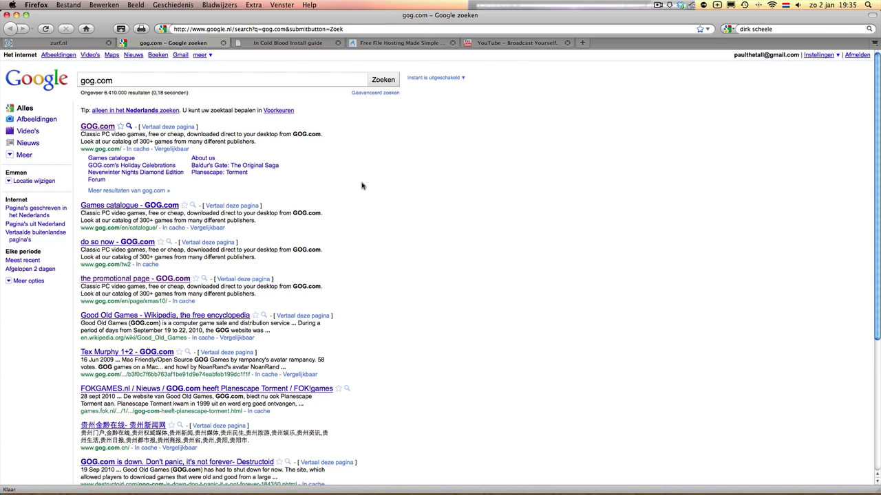
Search the GOG Games catalogue for 'in c', view the In Cold Blood page, then hide Firefox
left_click(111, 158)
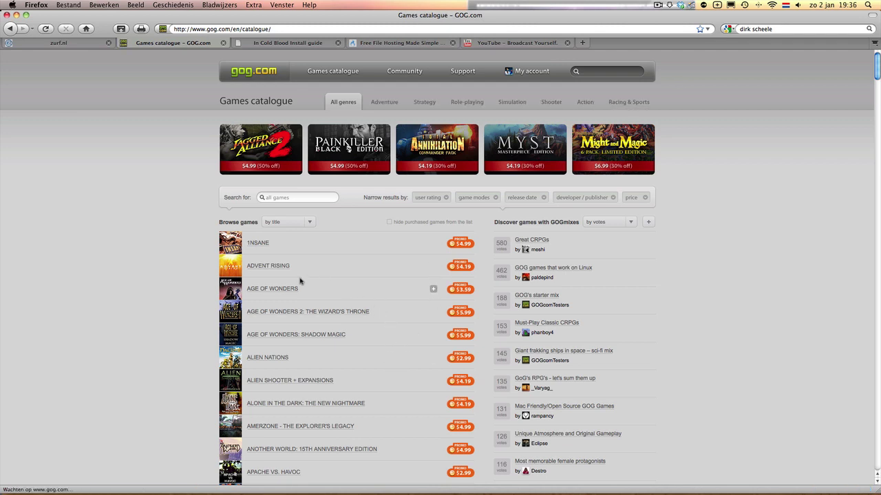
left_click(290, 198)
type("in c")
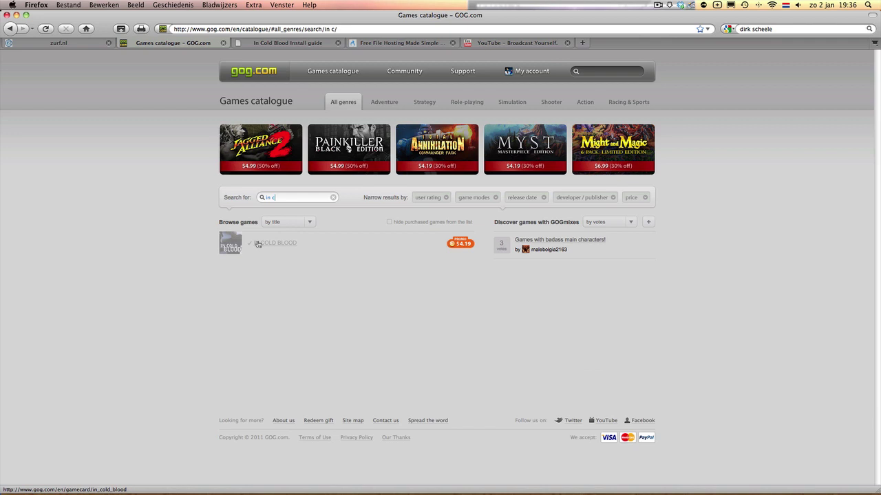
left_click(237, 249)
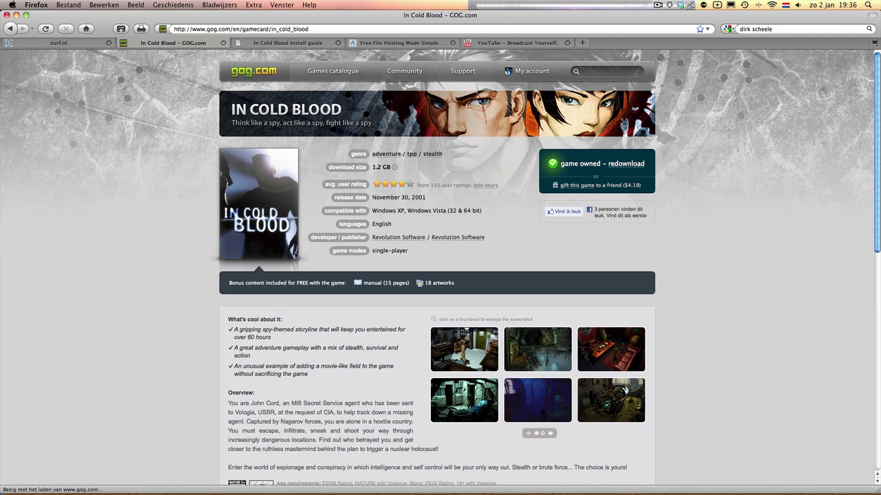
scroll(291, 267, "down", 3)
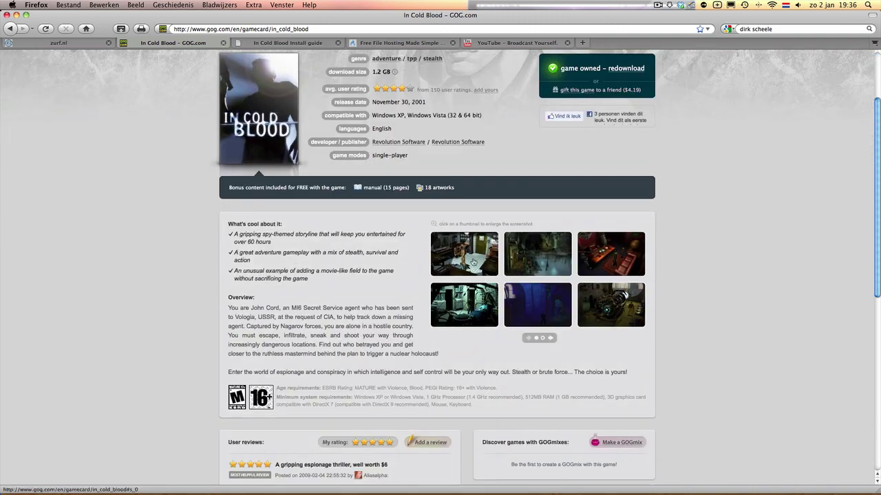
scroll(349, 282, "down", 4)
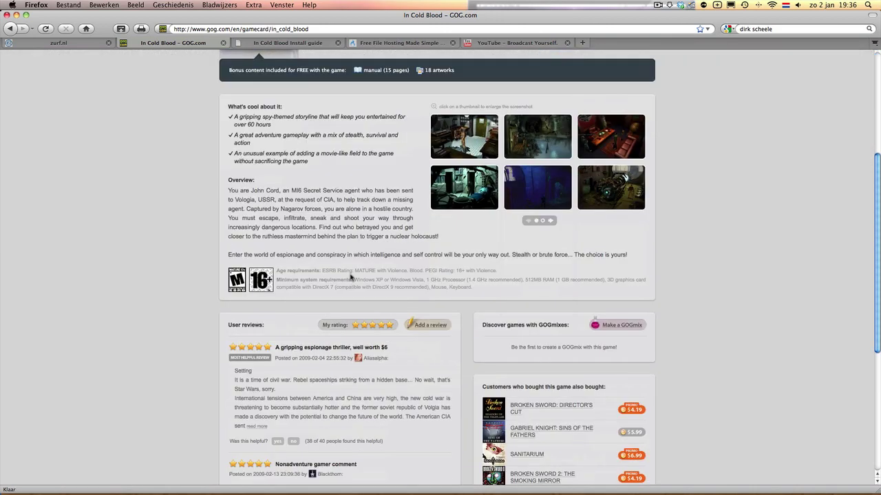
scroll(349, 279, "up", 6)
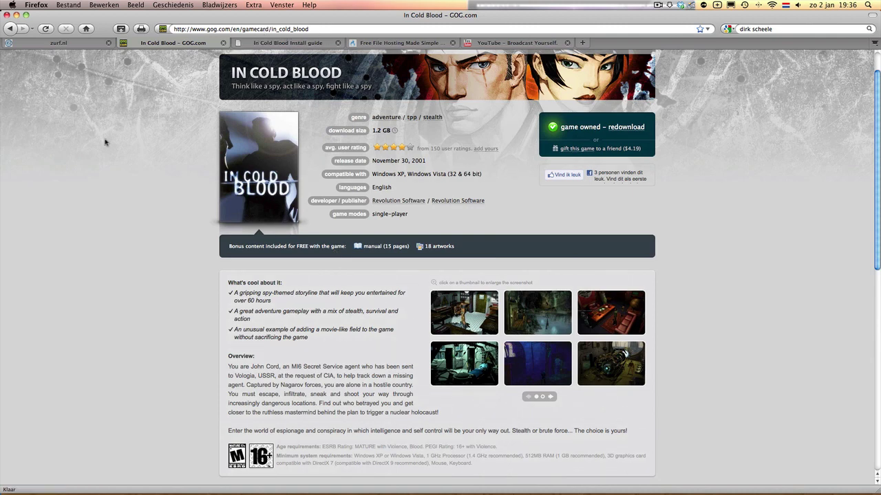
left_click(16, 15)
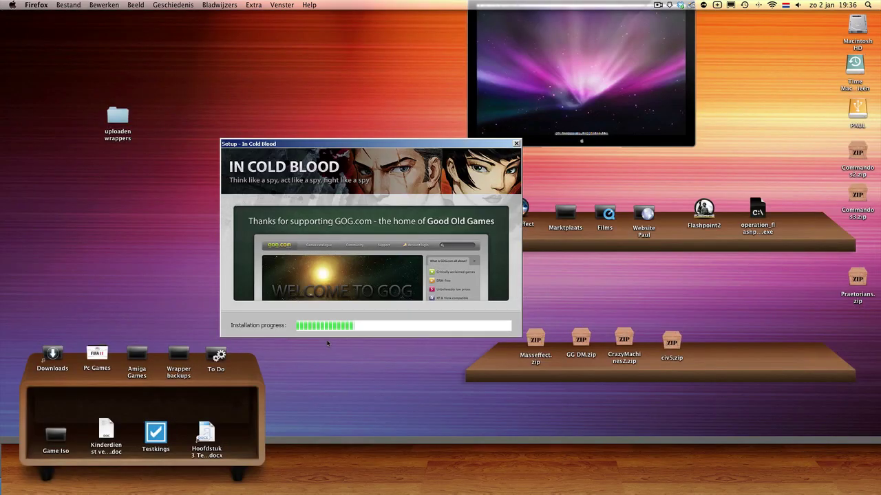
Exit the finished In Cold Blood installer
left_click(657, 6)
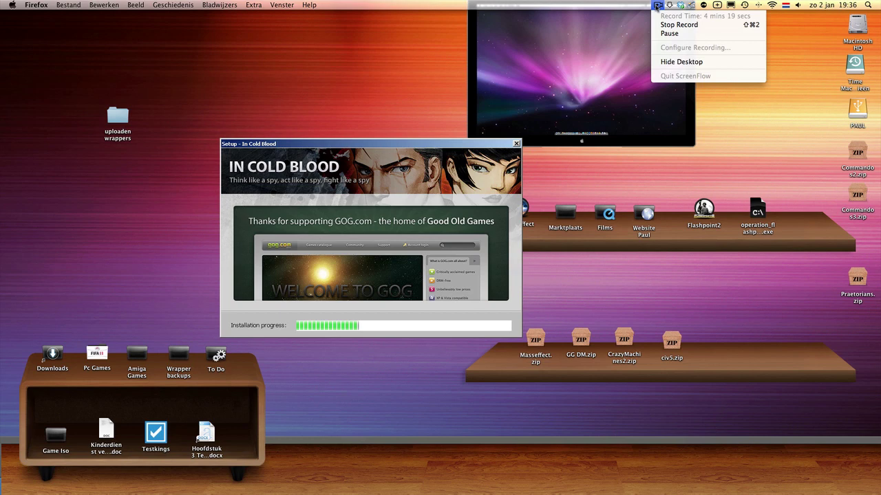
left_click(677, 33)
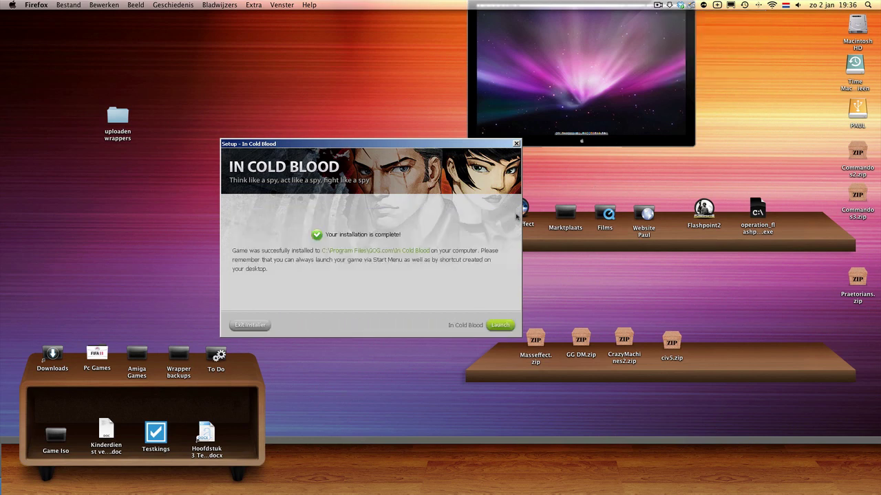
left_click(244, 326)
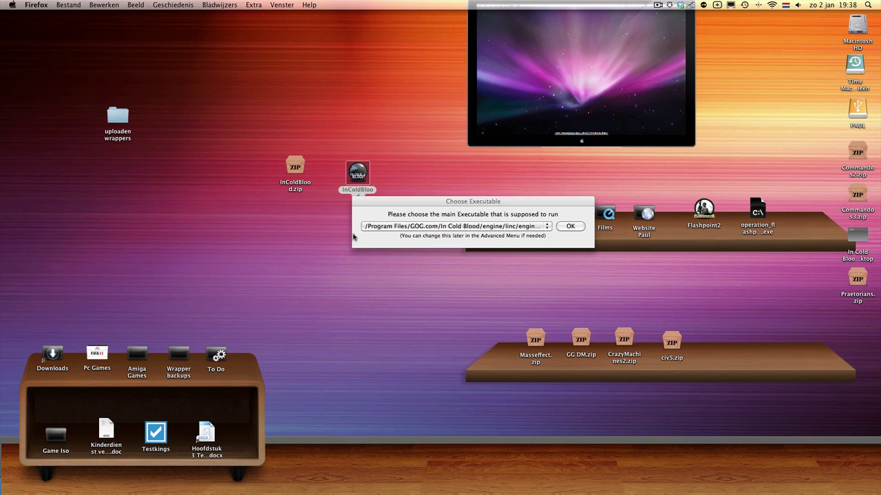
Set engine.exe as the main executable, review the Advanced settings, then quit Wineskin
left_click(548, 227)
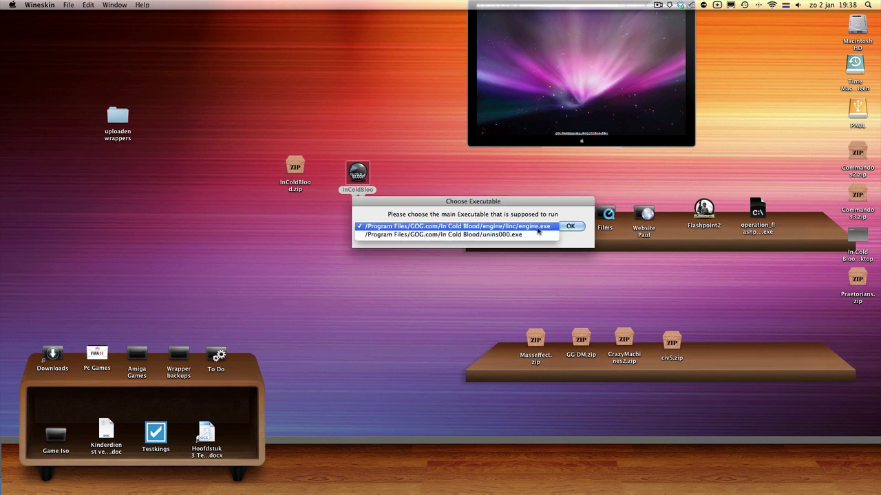
left_click(538, 230)
left_click(569, 227)
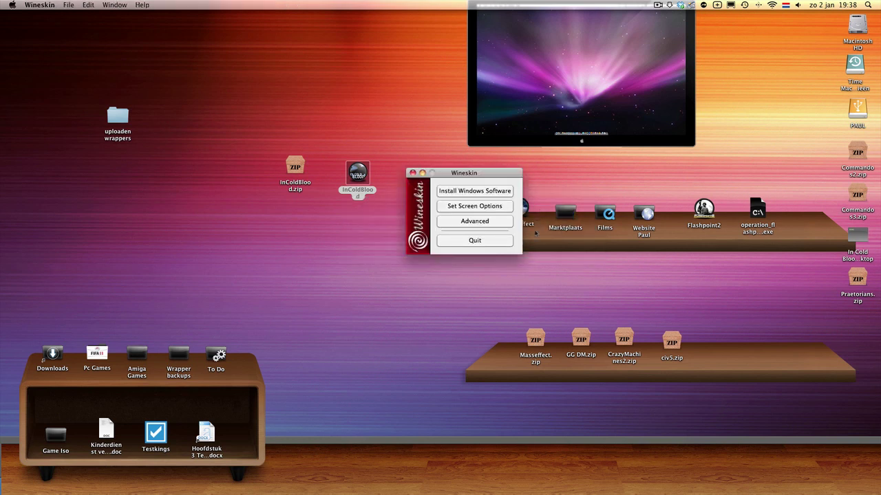
left_click(484, 222)
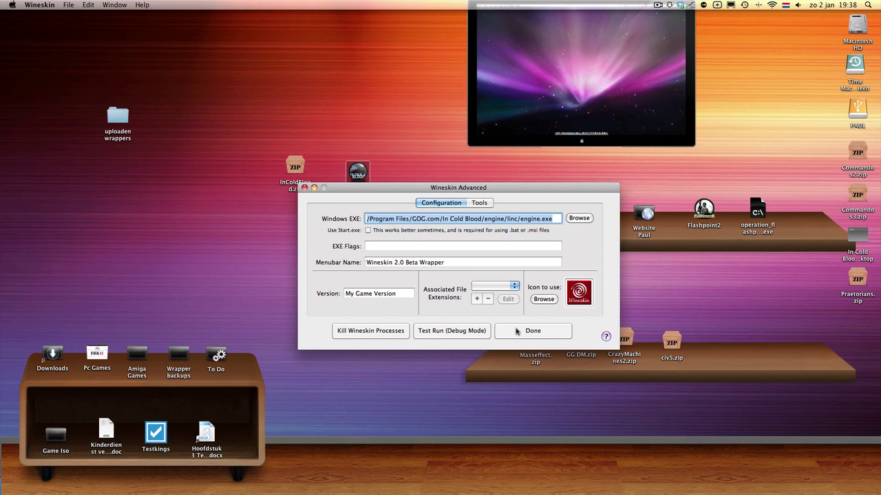
left_click(516, 332)
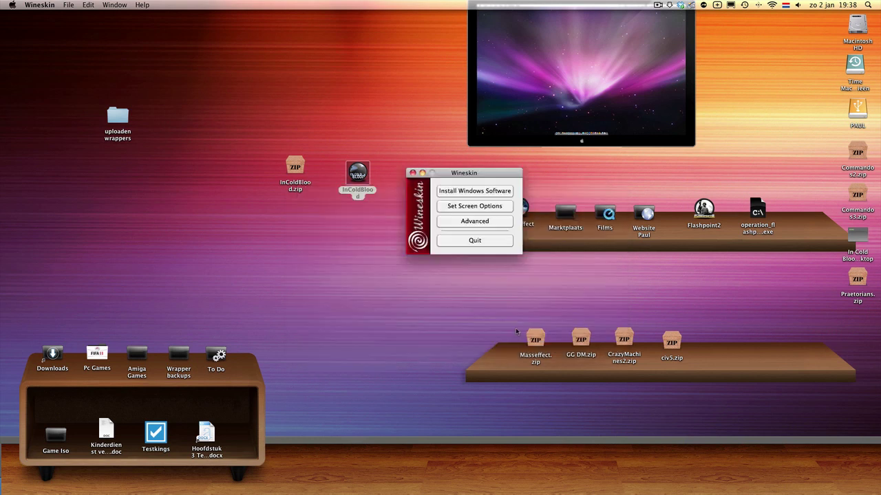
left_click(470, 242)
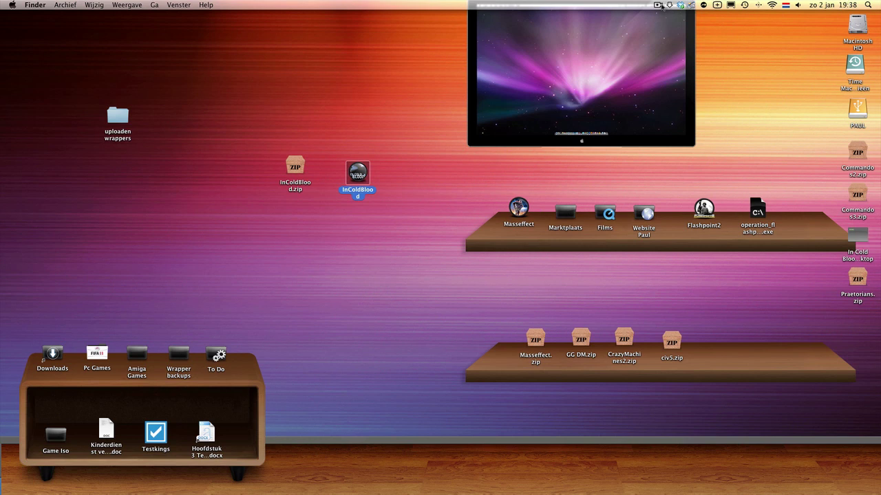
left_click(137, 200)
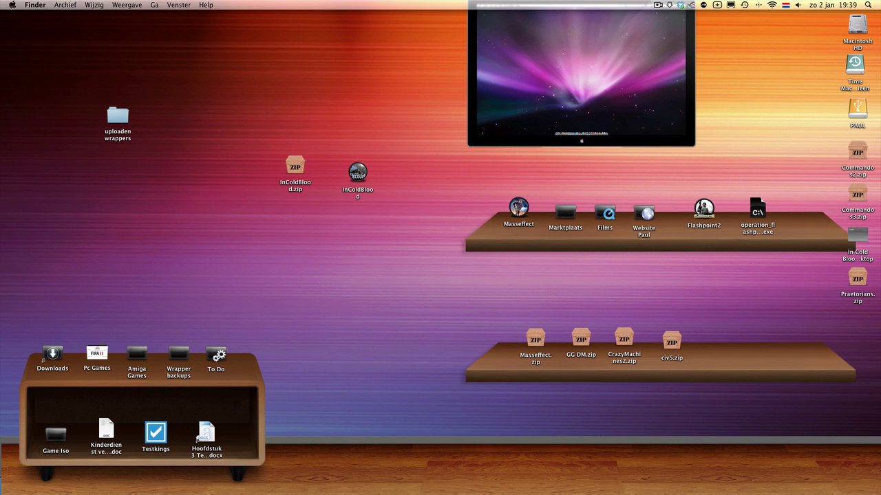
Launch In Cold Blood by opening the InColdBlood wrapper app on the desktop
left_click(358, 172)
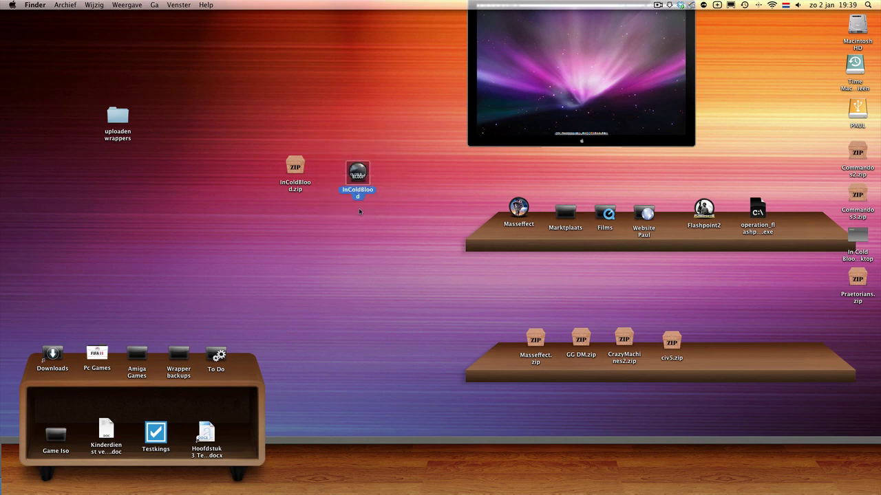